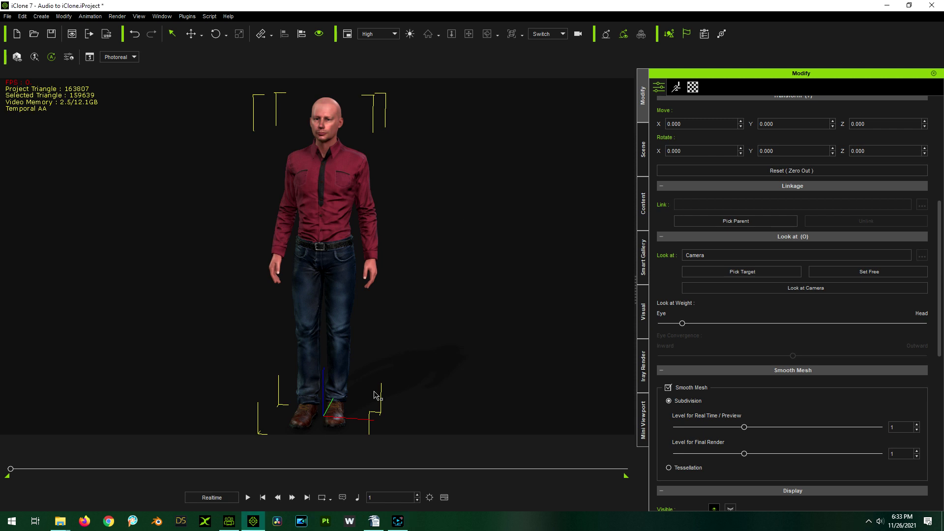
Play the Audio to iClone scene to preview Brian, stopping at frame 180.
{"action": "left_click", "coordinate": [248, 497]}
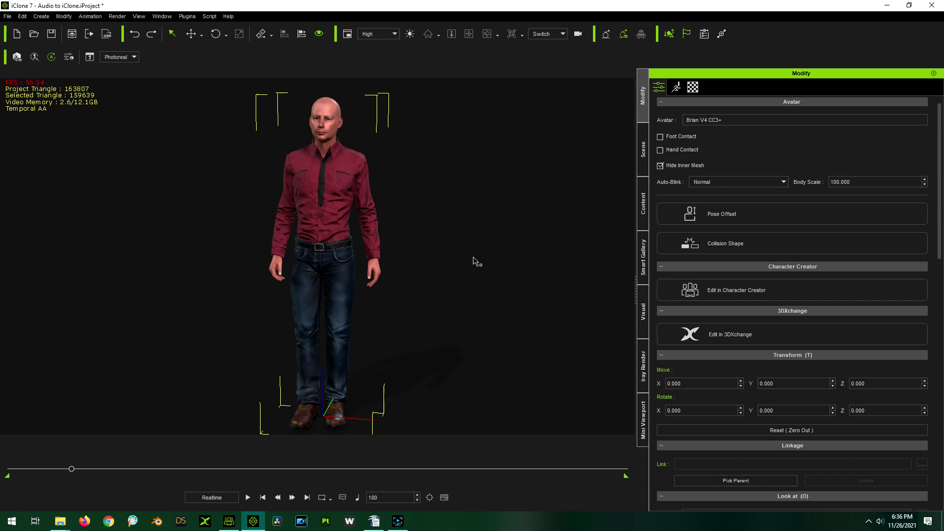
Drag ZOOM0004.WAV from File Explorer onto Brian and apply it as his Voice Track.
{"action": "left_click", "coordinate": [60, 520]}
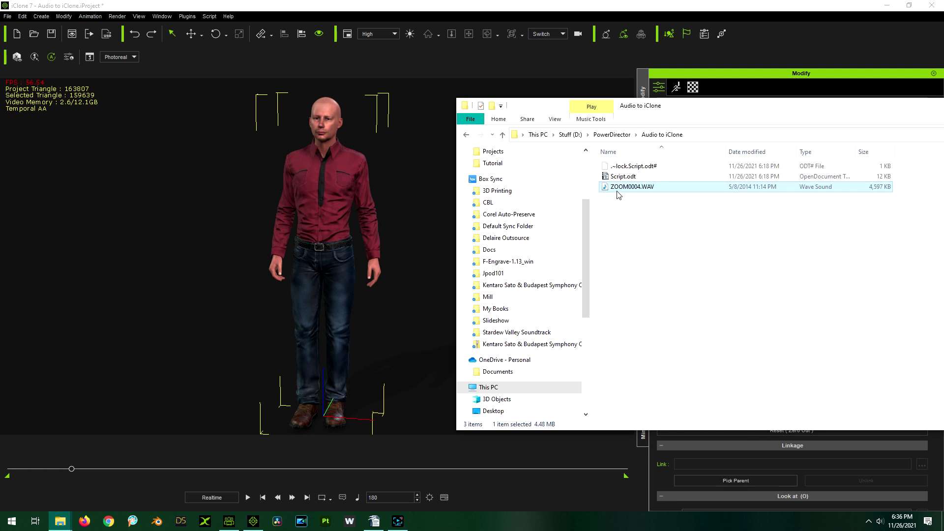
{"action": "left_click_drag", "start_coordinate": [622, 192], "coordinate": [328, 132]}
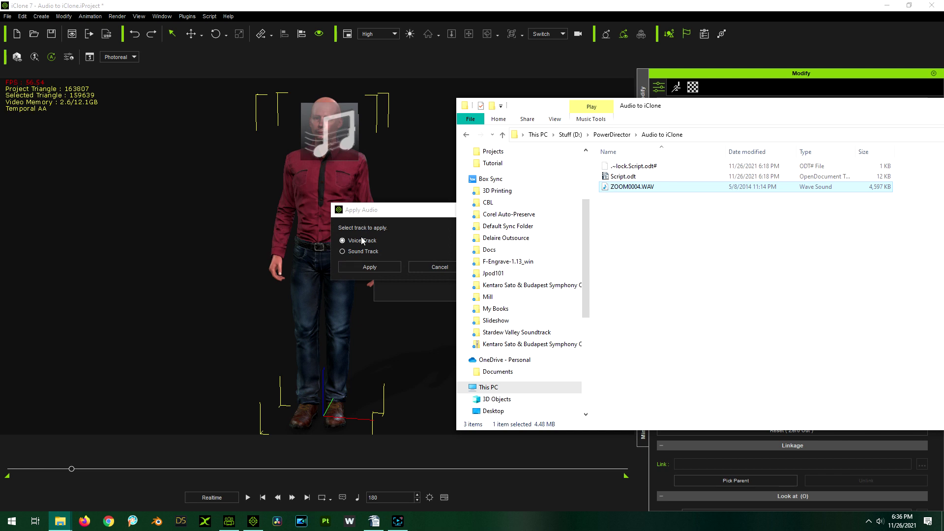
{"action": "left_click", "coordinate": [358, 270]}
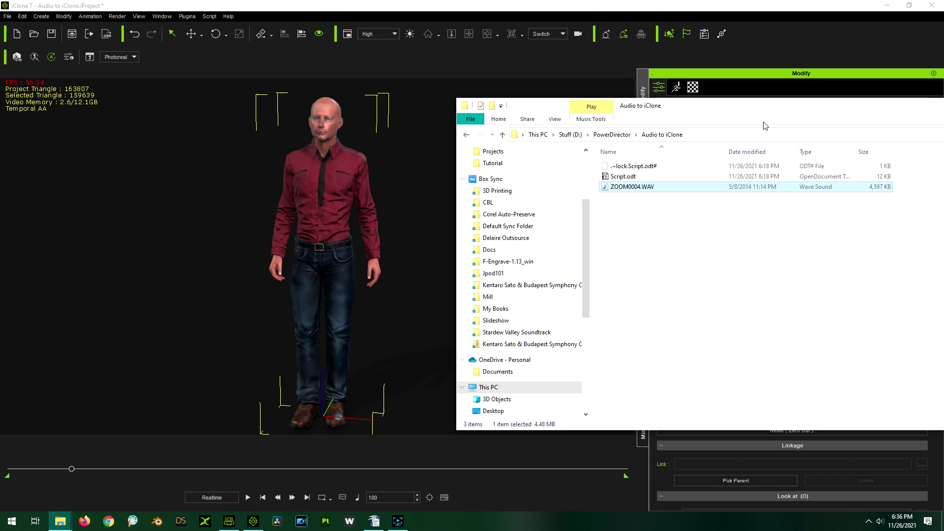
{"action": "key", "text": "super+Down"}
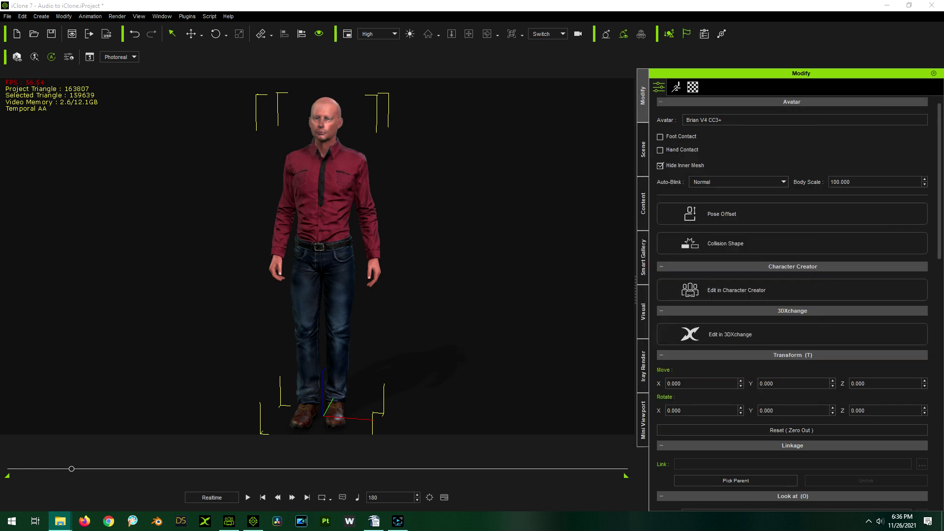
Play Brian speaking the ZOOM0004.WAV voice track through to frame 1175.
{"action": "left_click", "coordinate": [248, 497]}
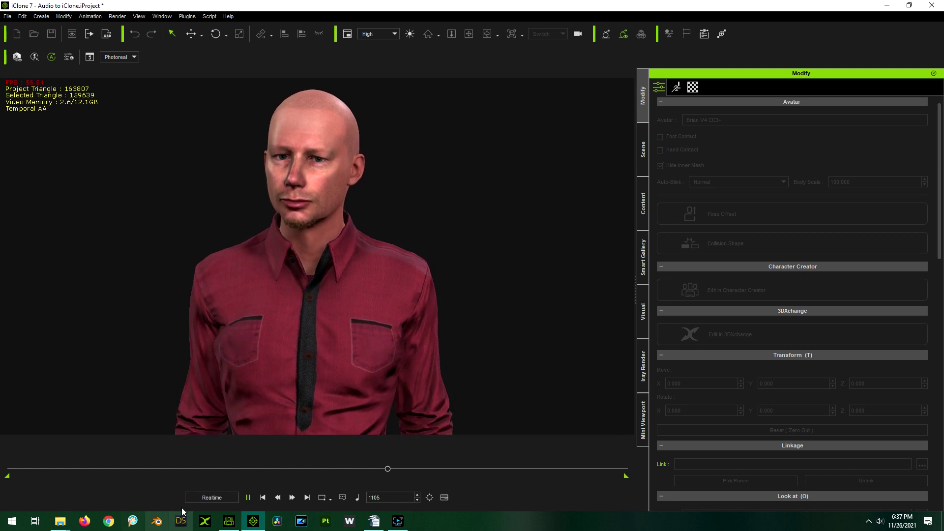
{"action": "left_click", "coordinate": [248, 497]}
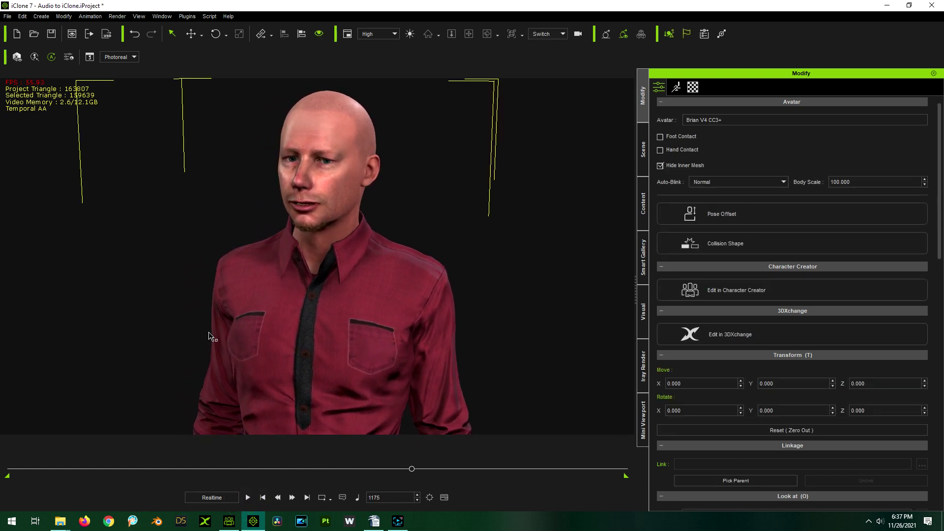
{"action": "scroll", "coordinate": [208, 331], "scroll_direction": "up", "scroll_amount": 1}
Undo the voice-track change and set the timeline back to frame 180.
{"action": "key", "text": "ctrl+z"}
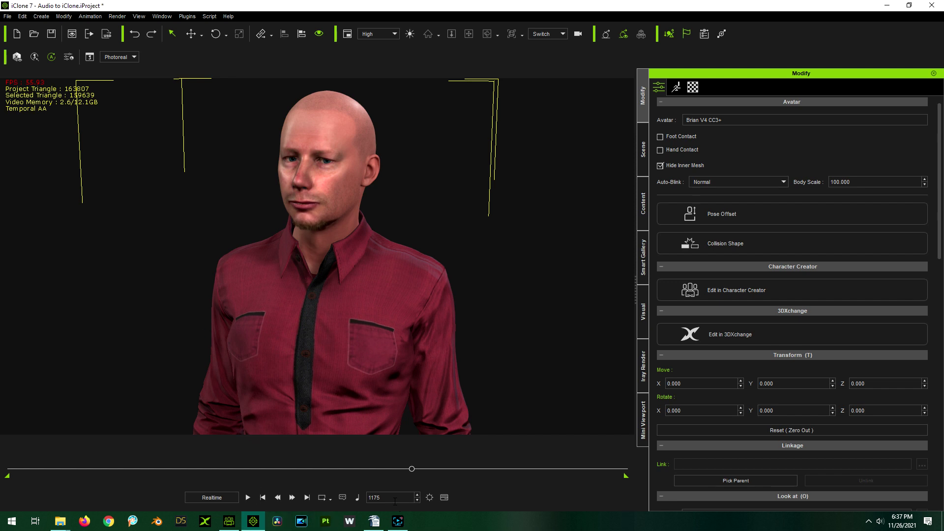
{"action": "double_click", "coordinate": [393, 498]}
{"action": "key", "text": "Return"}
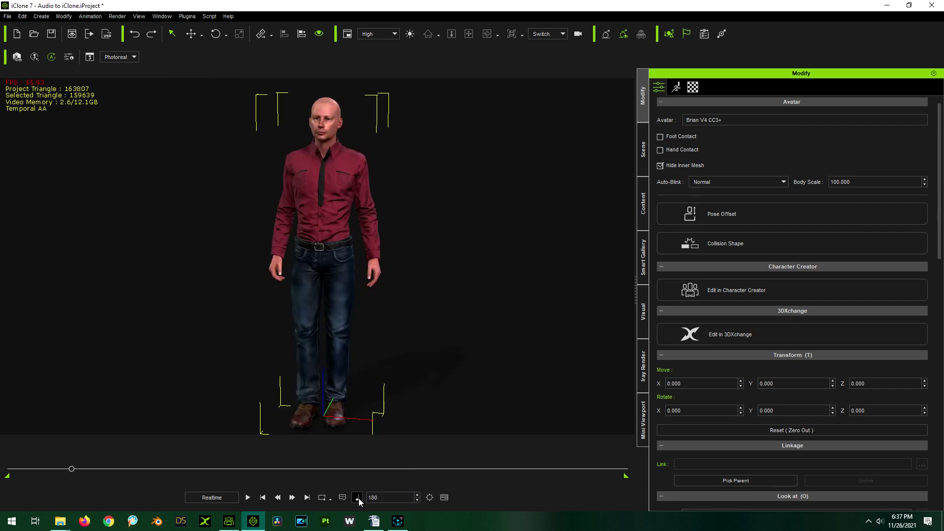
Replay the scene, then start Create Script under Facial in the Modify panel's Motion tab.
{"action": "left_click", "coordinate": [248, 498]}
{"action": "left_click", "coordinate": [676, 89]}
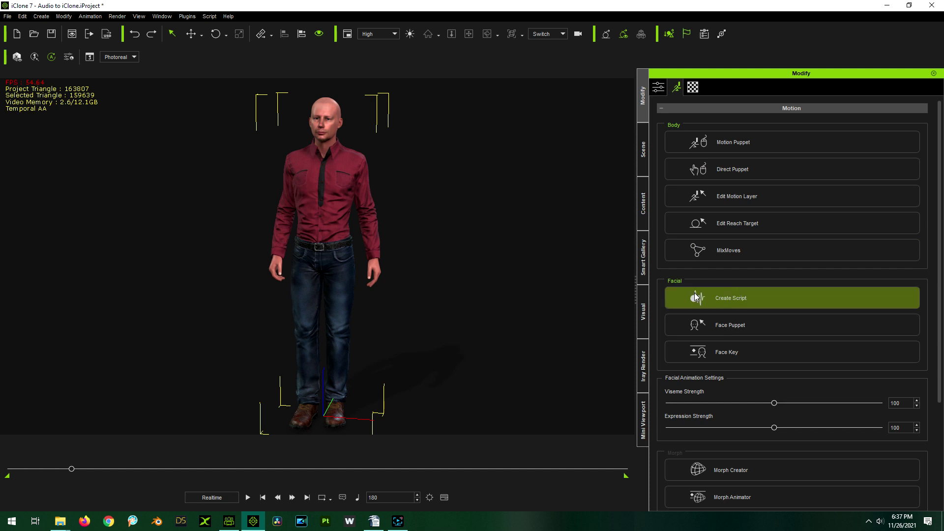
{"action": "left_click", "coordinate": [750, 297]}
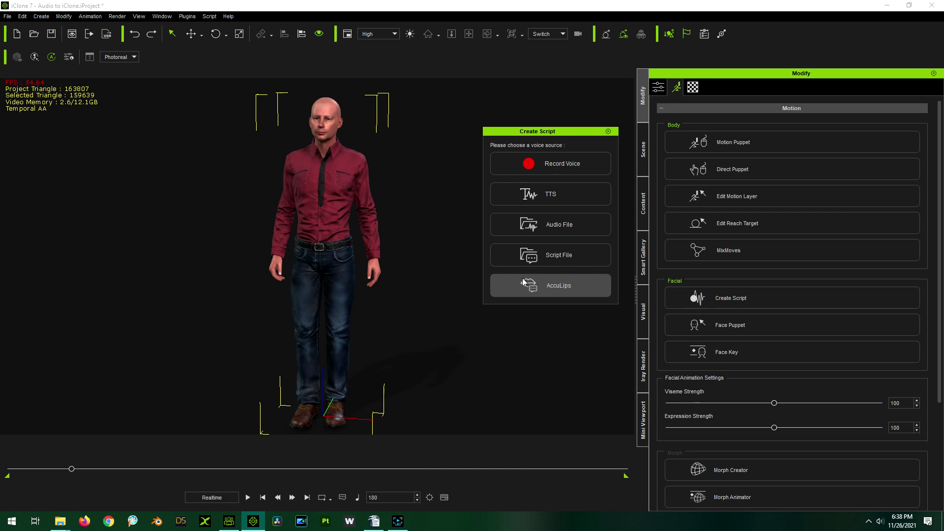
Choose AccuLips, load ZOOM0004.WAV, and generate a transcript ending 'here's how to do it'.
{"action": "left_click", "coordinate": [559, 288]}
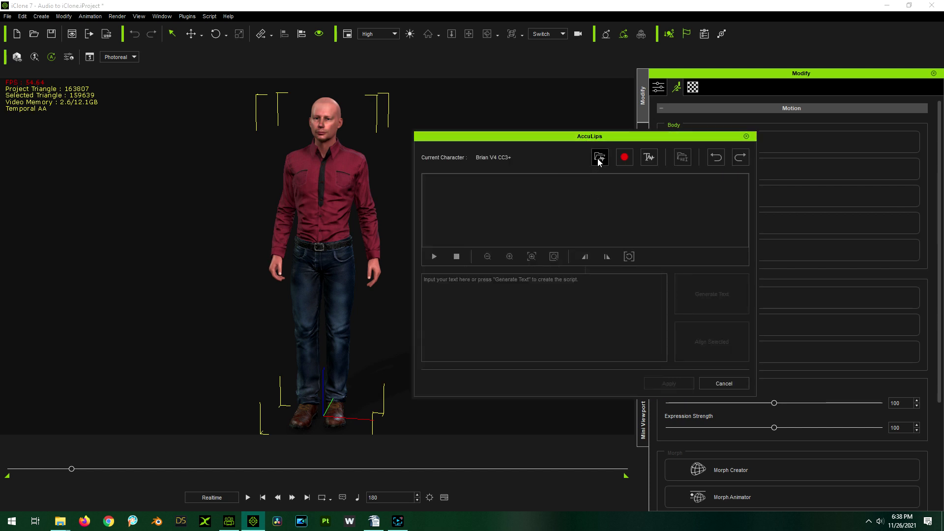
{"action": "left_click", "coordinate": [598, 158]}
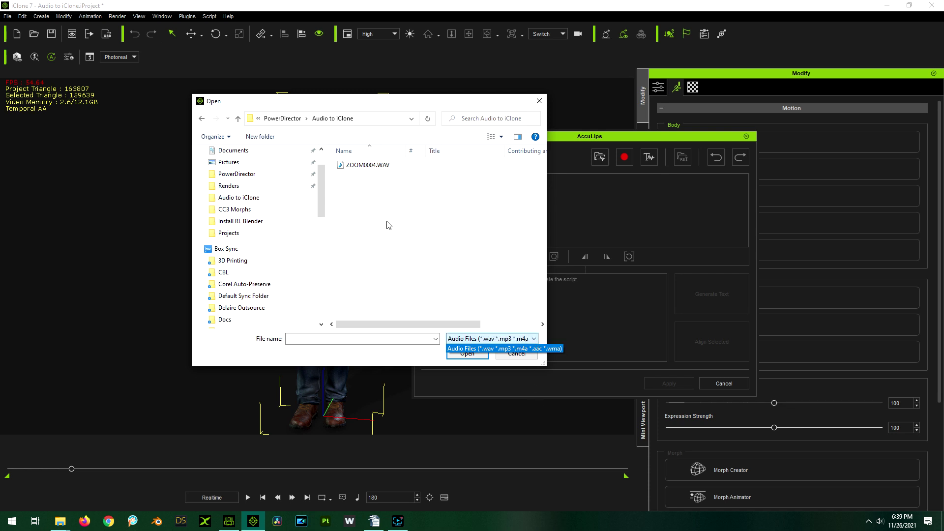
{"action": "double_click", "coordinate": [367, 165]}
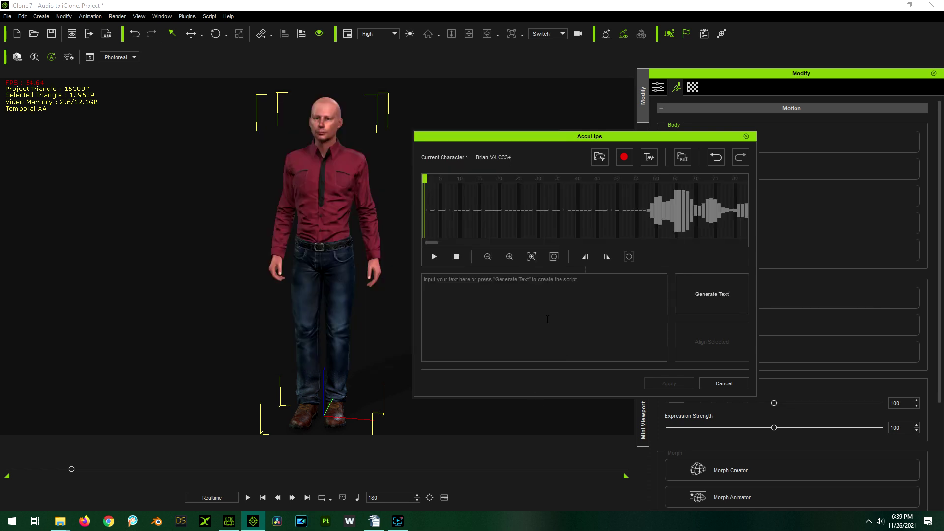
{"action": "left_click", "coordinate": [705, 298]}
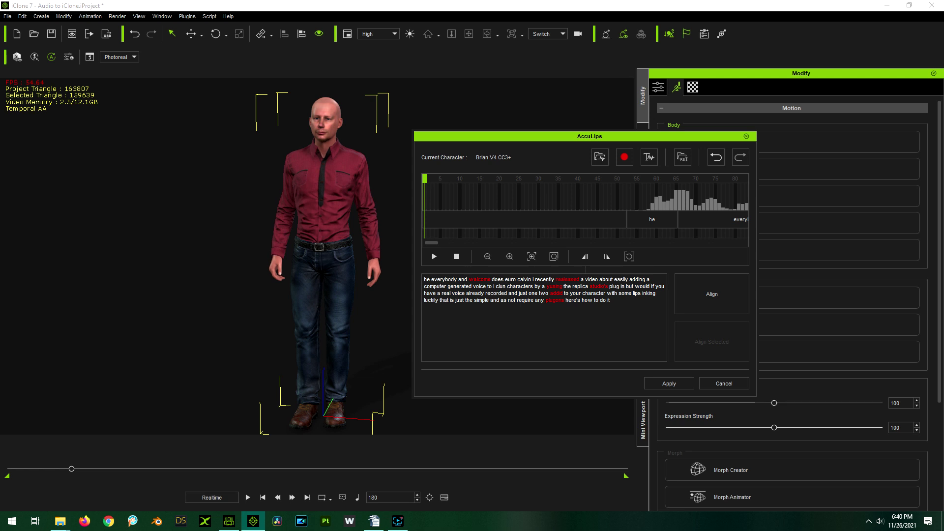
Replace the generated transcript with the corrected script pasted from the document.
{"action": "key", "text": "alt+Tab"}
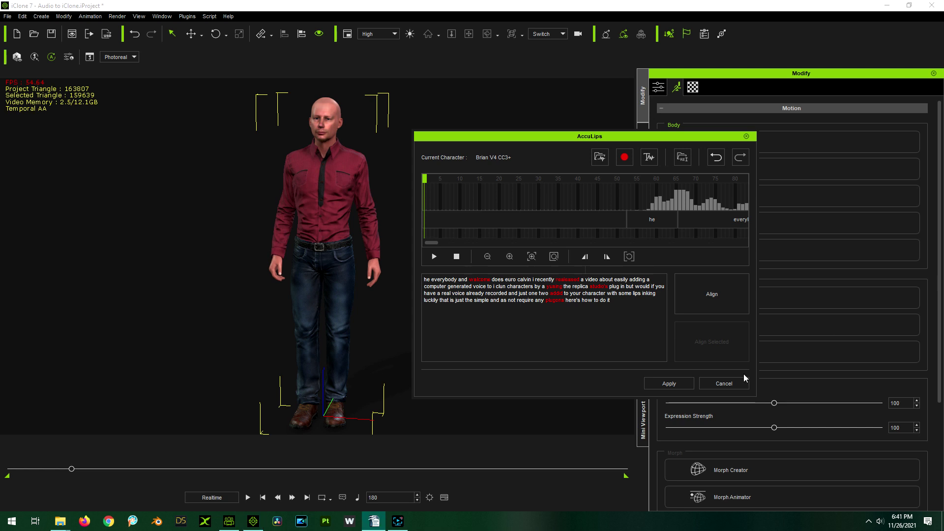
{"action": "triple_click", "coordinate": [635, 304]}
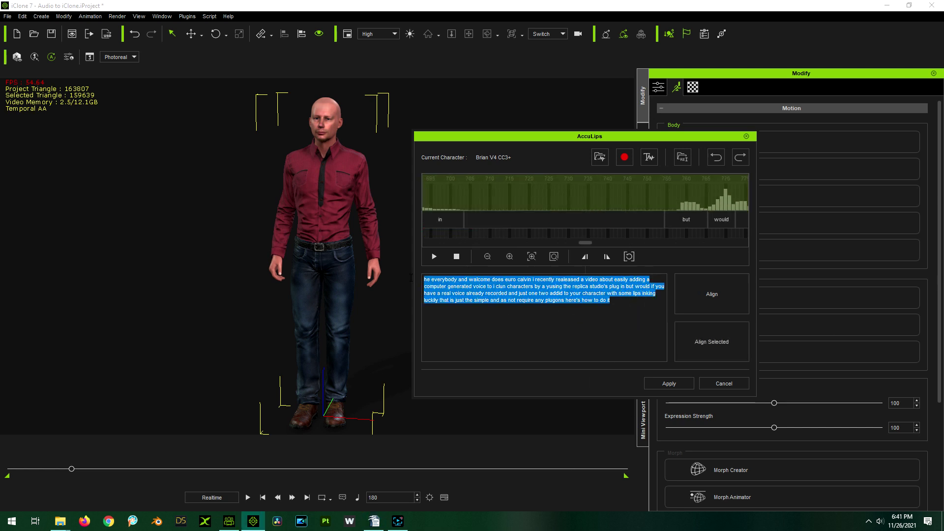
{"action": "type", "text": "Hey everybody, and welcome to Zero Calvin. I recently released a video about easily adding a computer-generated voice to iClone characters by using the Replica Studios plugin. But what if you have a real voice already recorded and just want to add it to your character with some lip-syncing? Luckily, that is just as simple and does not require any plugins. Here's how to do it."}
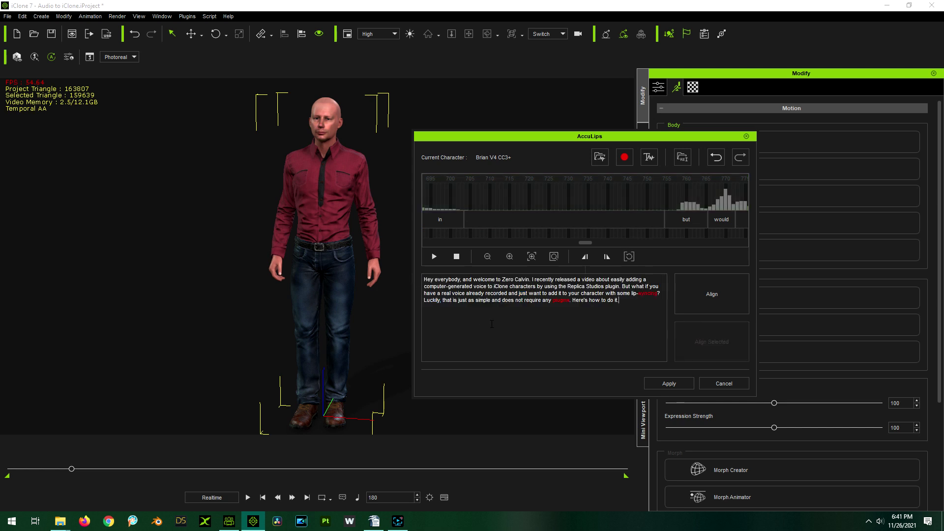
Align the script to the audio, add unknown words to the dictionary, preview, and apply it to Brian.
{"action": "left_click", "coordinate": [698, 298]}
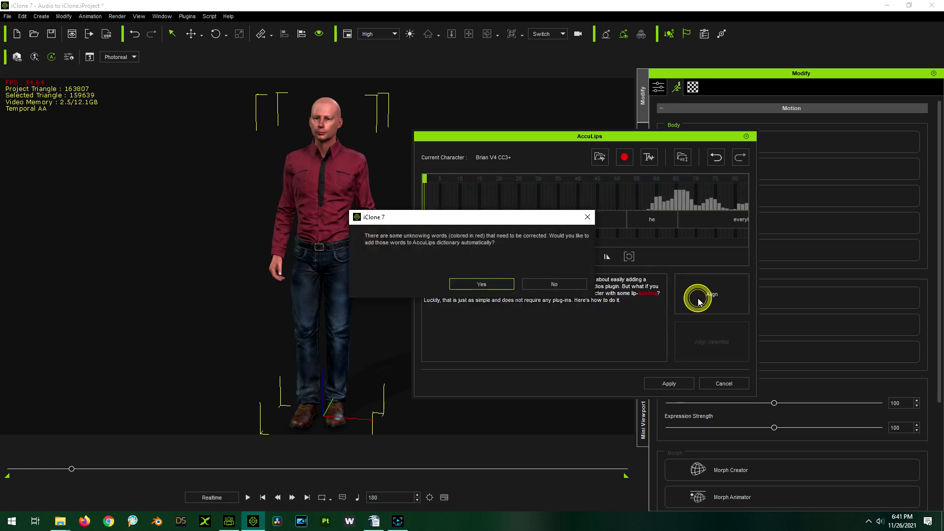
{"action": "left_click", "coordinate": [499, 290]}
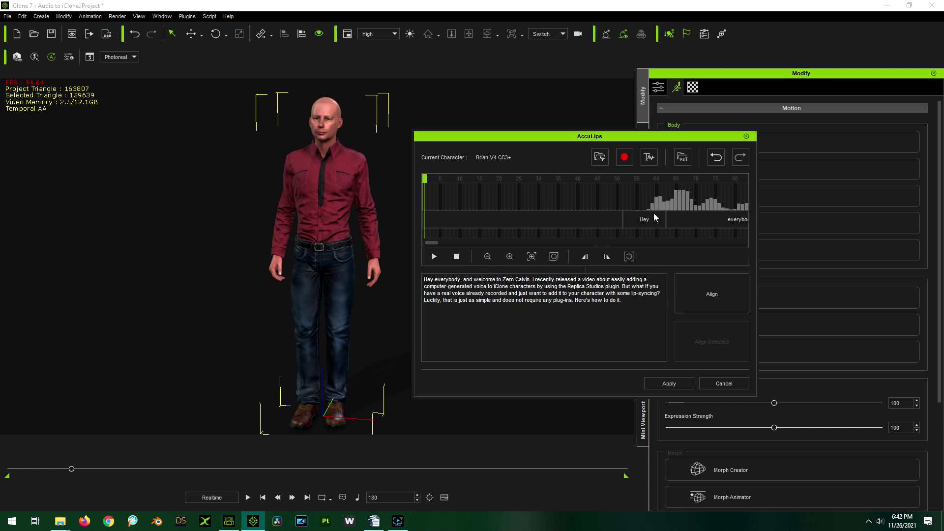
{"action": "left_click", "coordinate": [432, 258]}
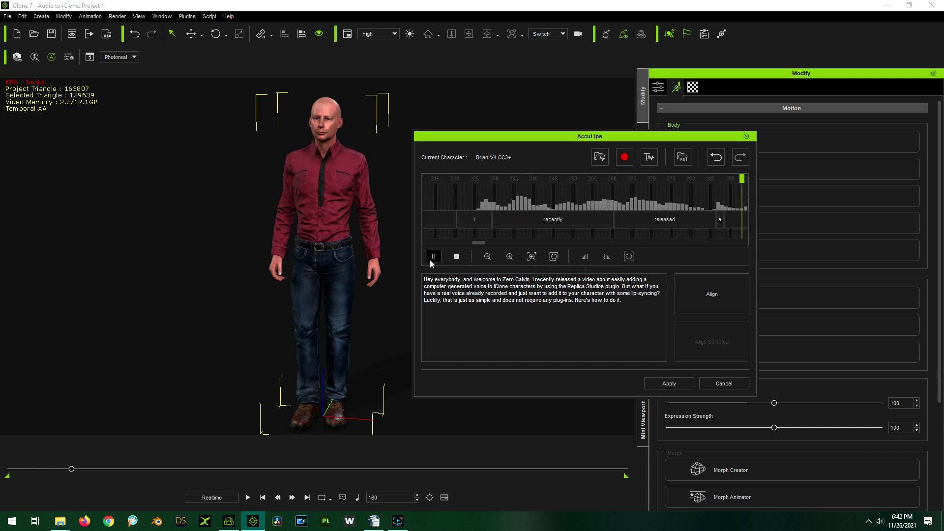
{"action": "left_click", "coordinate": [456, 256]}
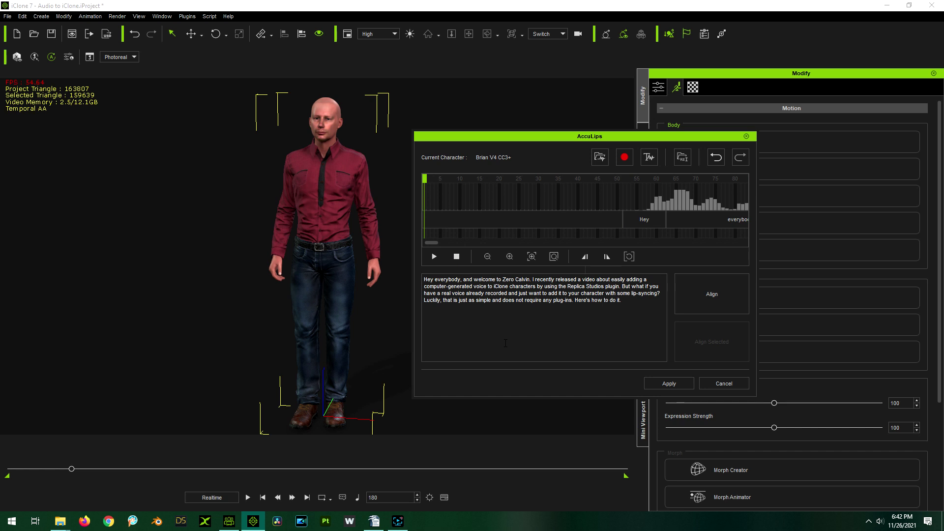
{"action": "left_click", "coordinate": [678, 385]}
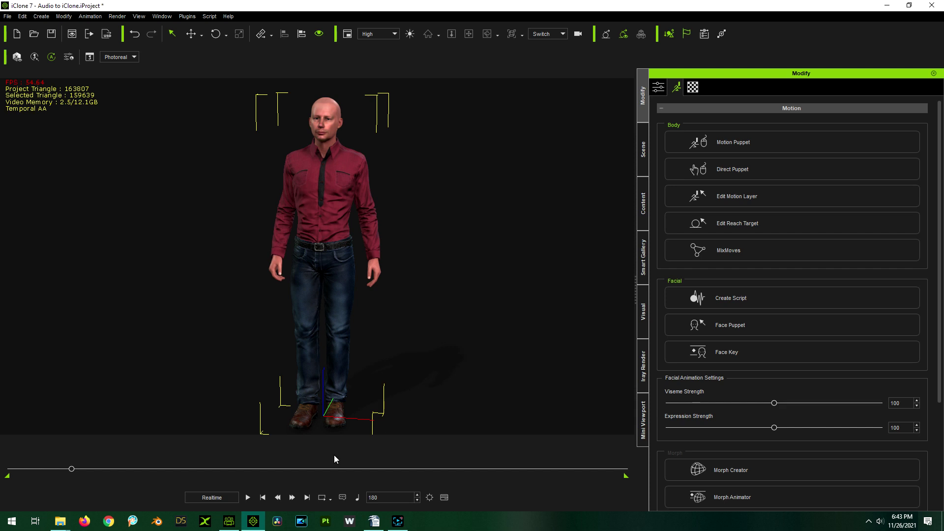
Play Brian's AccuLips lip-sync to frame 1184, then rewind to frame 1.
{"action": "left_click", "coordinate": [247, 498]}
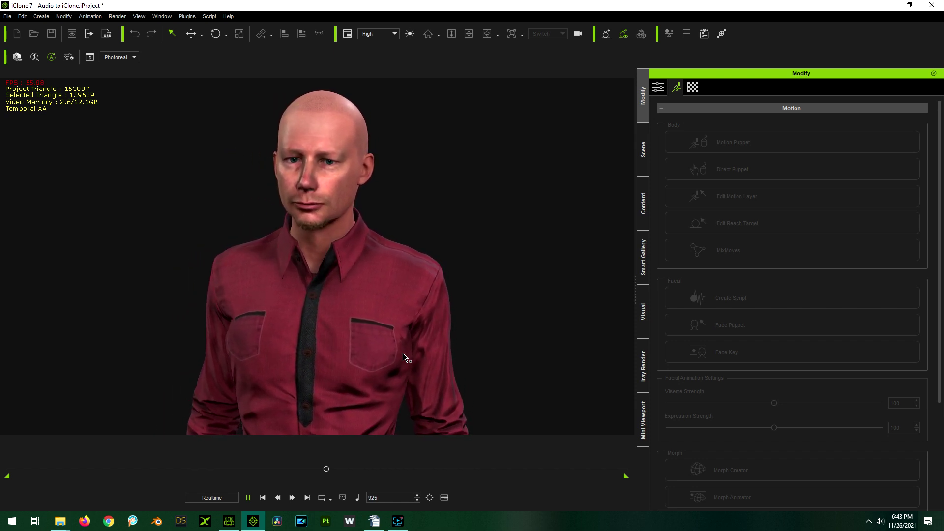
{"action": "left_click", "coordinate": [249, 497]}
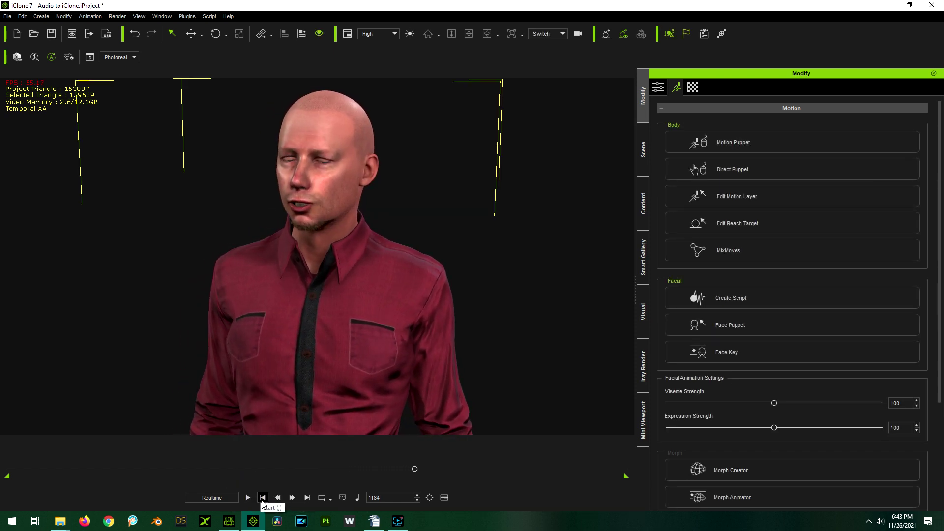
{"action": "left_click", "coordinate": [263, 499]}
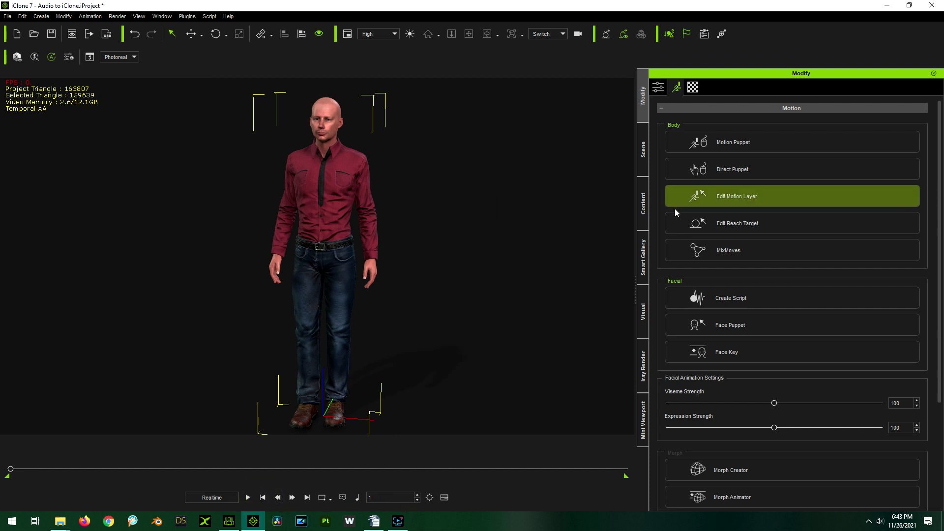
Enter 70 in the Facial Animation Settings Viseme Strength field, replacing 100.
{"action": "scroll", "coordinate": [693, 268], "scroll_direction": "down", "scroll_amount": 3}
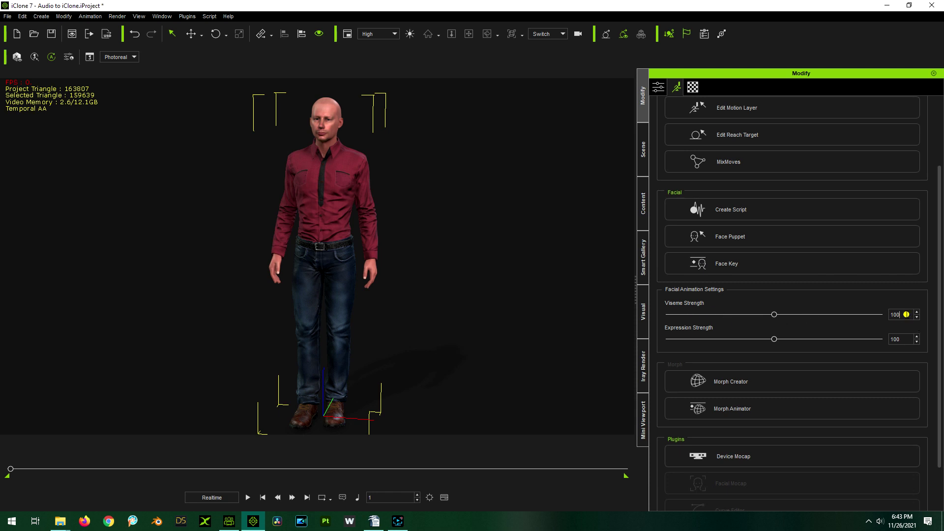
{"action": "double_click", "coordinate": [906, 314]}
{"action": "type", "text": "70"}
{"action": "key", "text": "Return"}
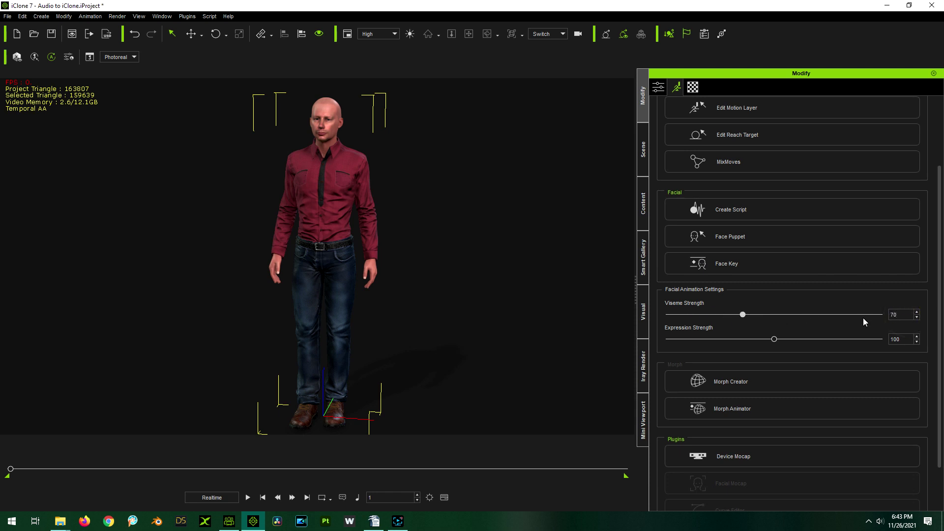
Play back Brian's lip-sync at Viseme Strength 70, pausing at frame 1645.
{"action": "left_click", "coordinate": [248, 497]}
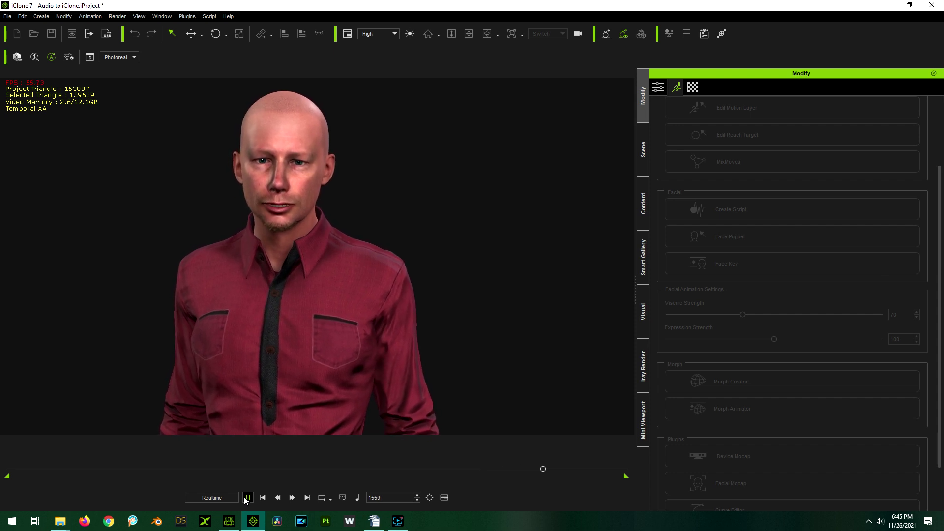
{"action": "left_click", "coordinate": [247, 498]}
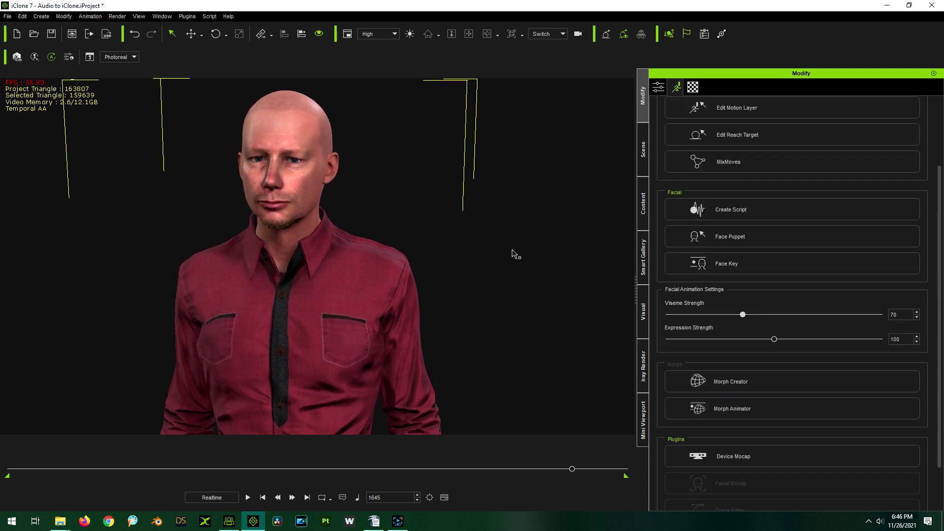